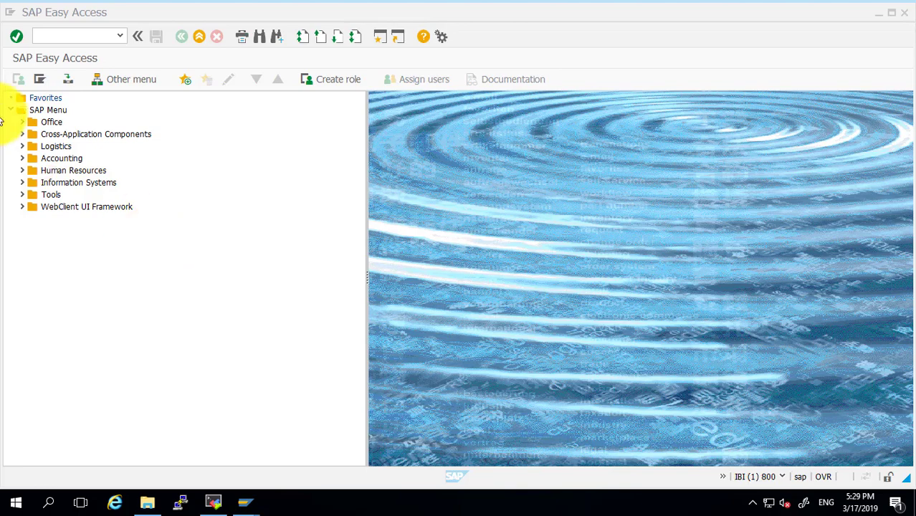
Step: Open transaction rz04 to maintain operation modes and instances
left_click(61, 36)
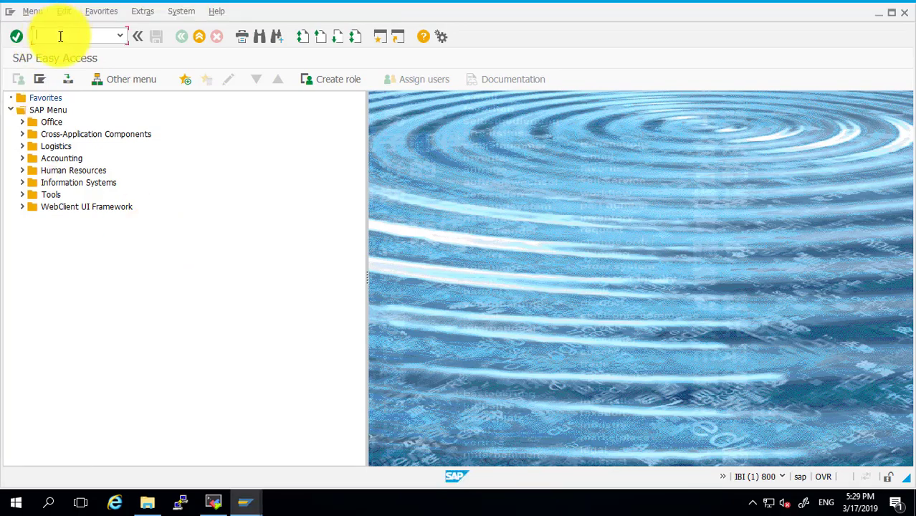
type("rz04")
key("Return")
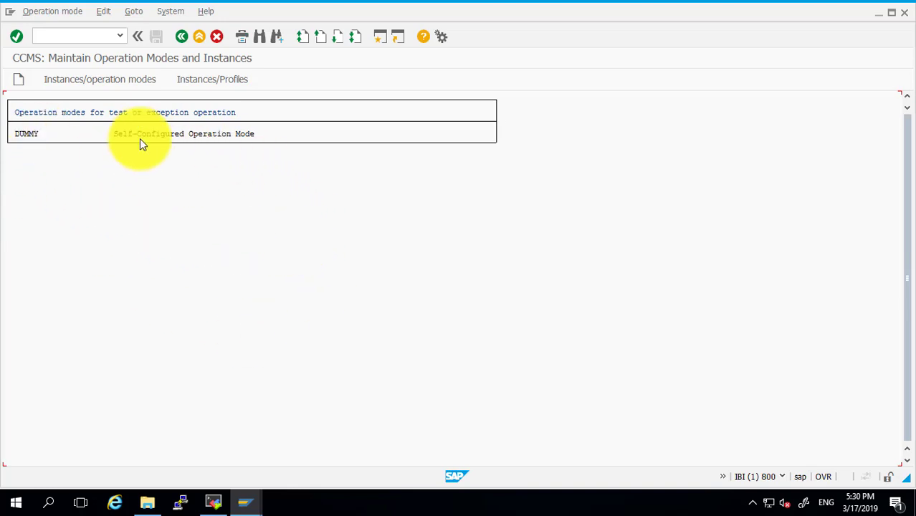
Step: Create and save an operation mode DAY with short description DAY OP and monitoring properties variant *
left_click(18, 83)
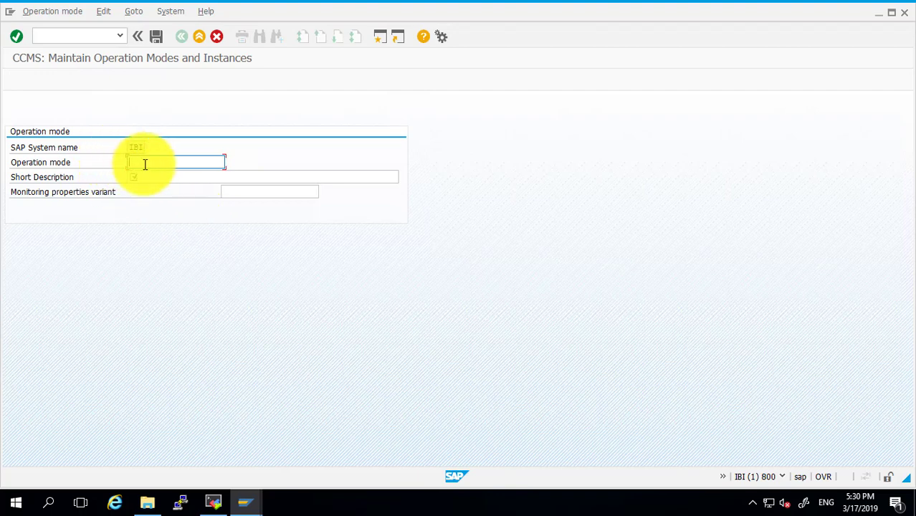
type("DA")
key("Tab")
type("DA")
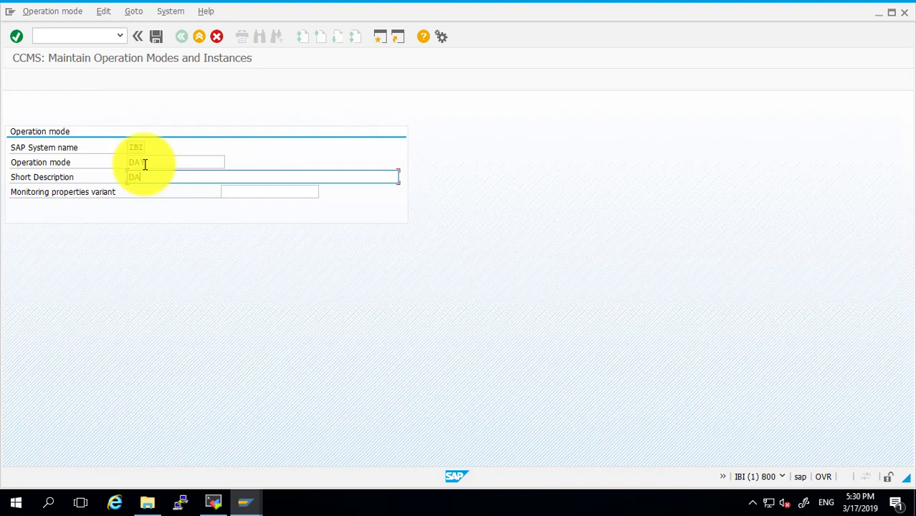
type("Y OP")
left_click(237, 194)
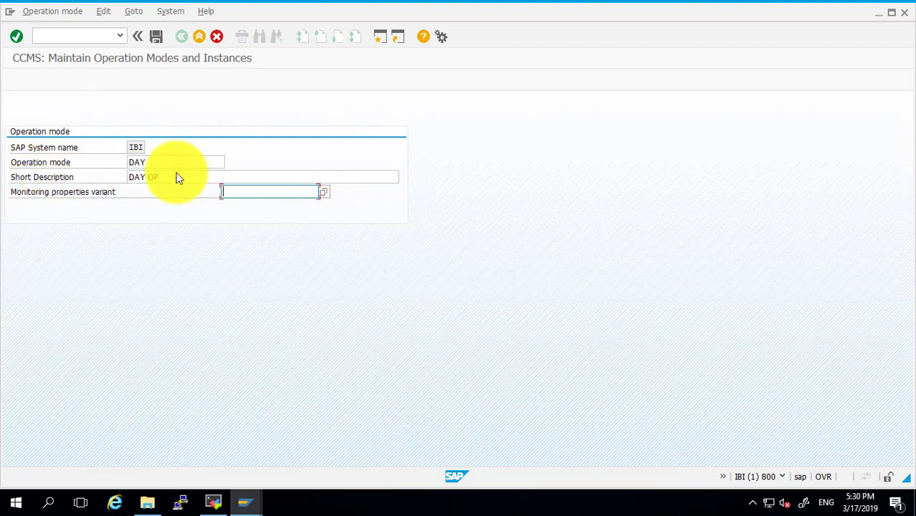
left_click(323, 193)
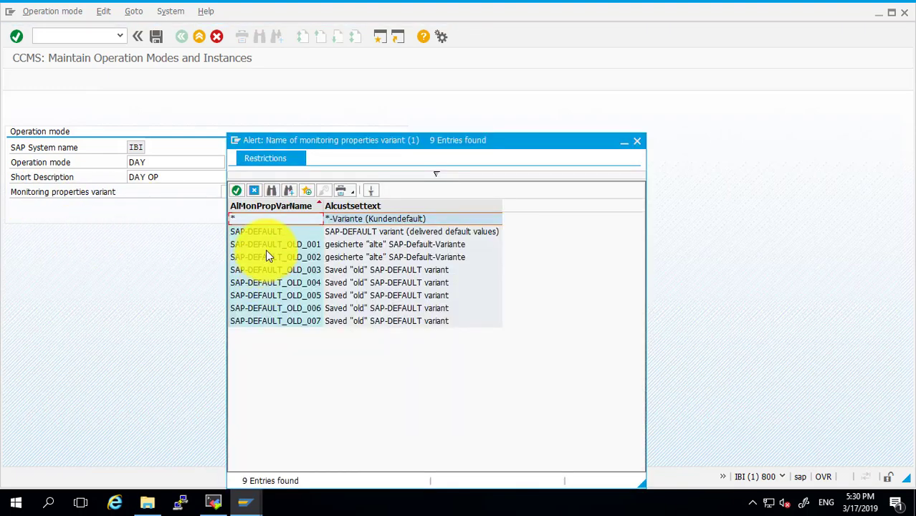
double_click(248, 219)
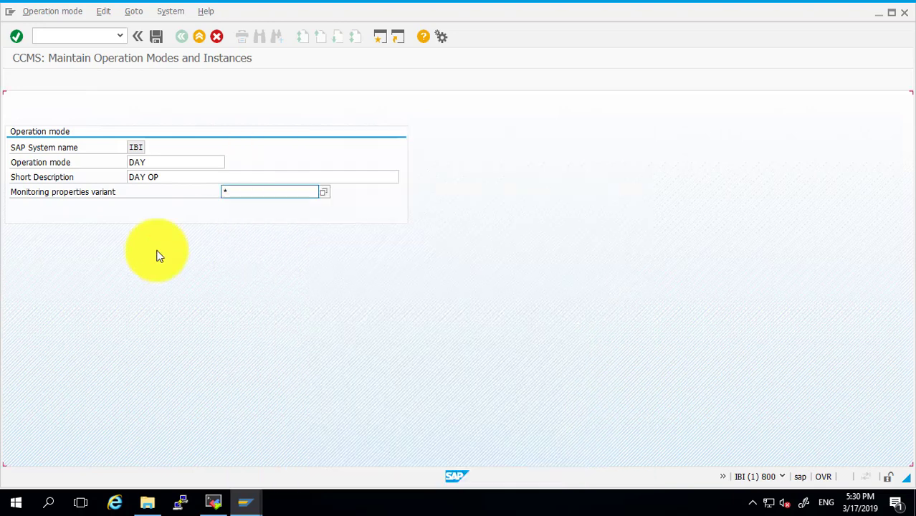
left_click(152, 38)
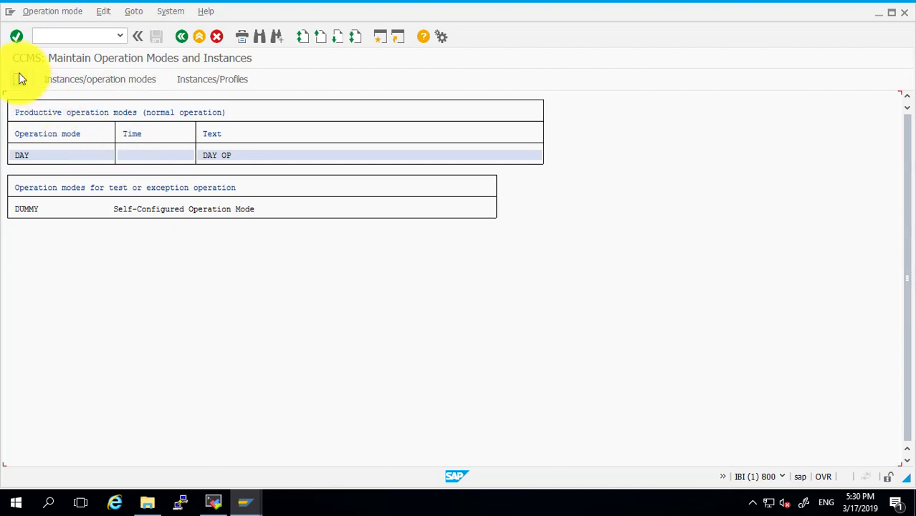
Step: Create and save an operation mode NIGHT with short description NIGHT OP and monitoring properties variant *
left_click(19, 76)
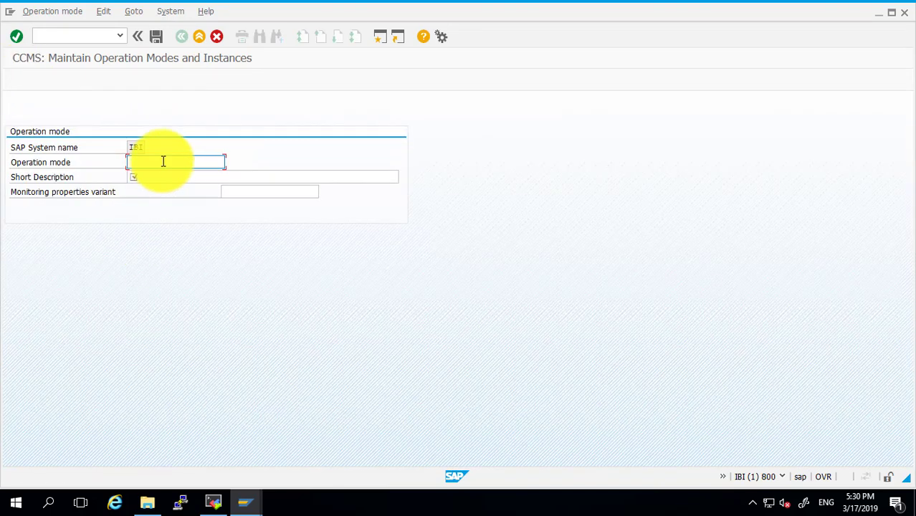
type("NIGHT")
key("Tab")
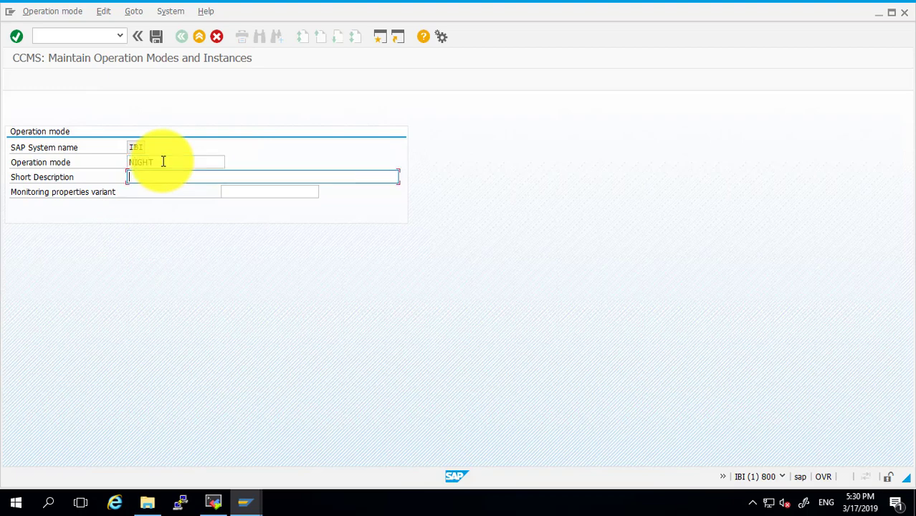
type("NIGHTOP")
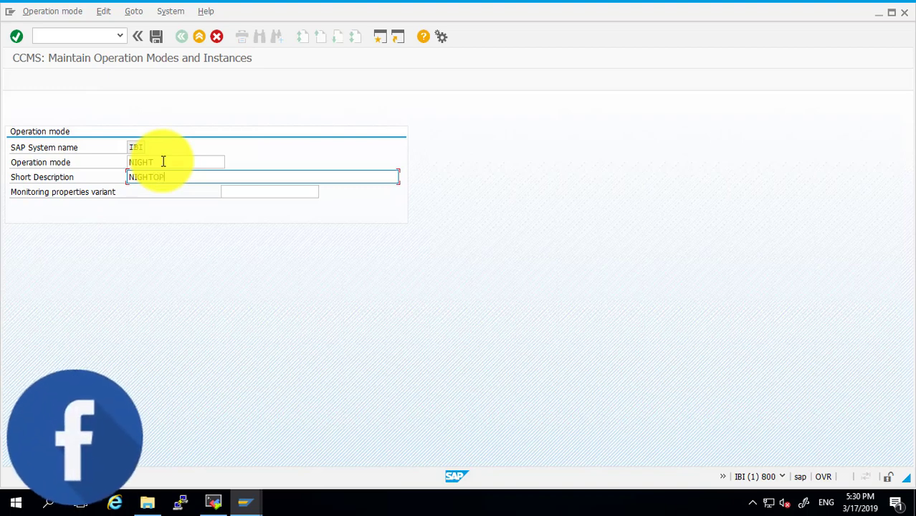
key("shift+F10")
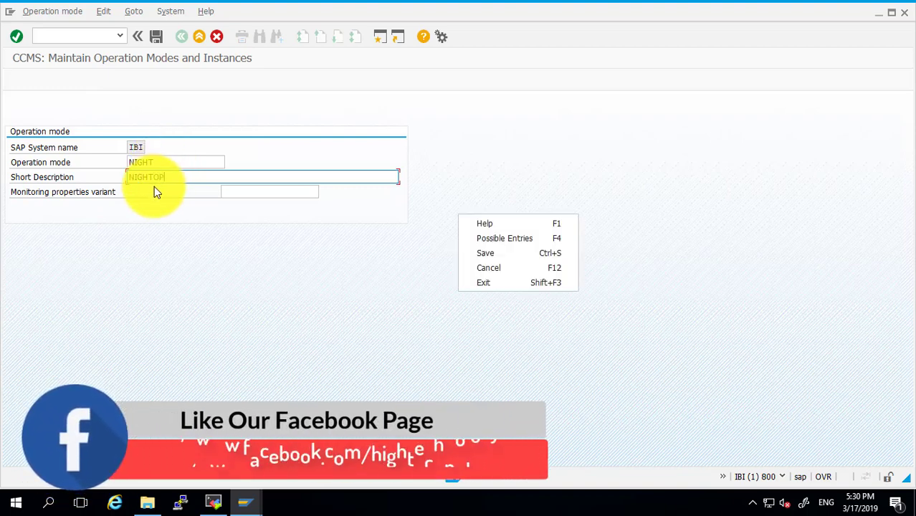
left_click(153, 178)
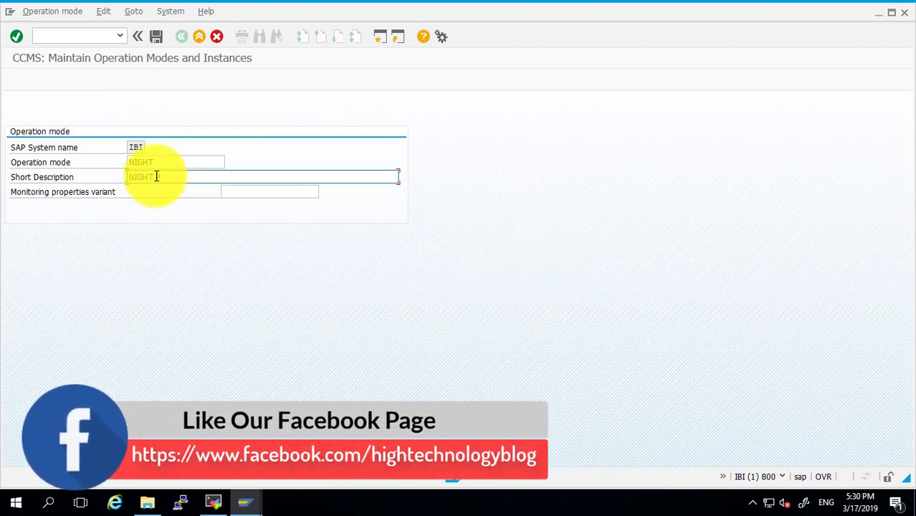
type("O")
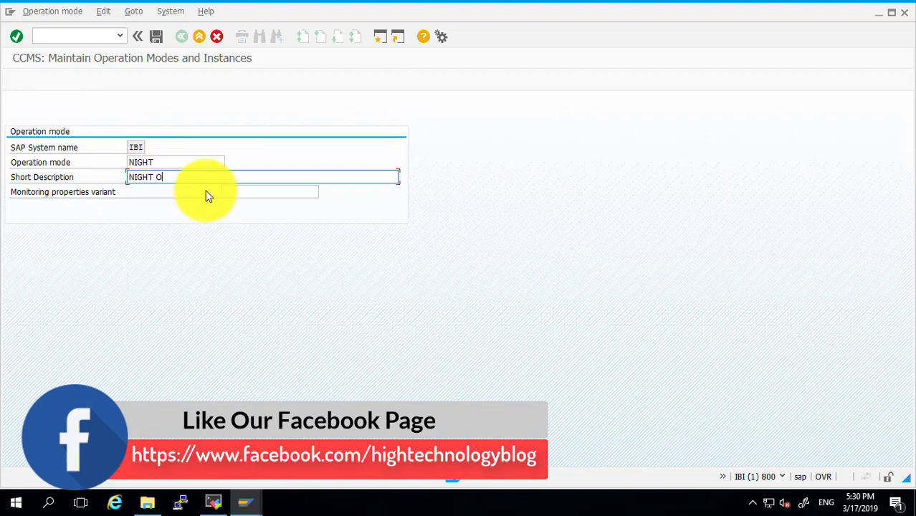
type("P")
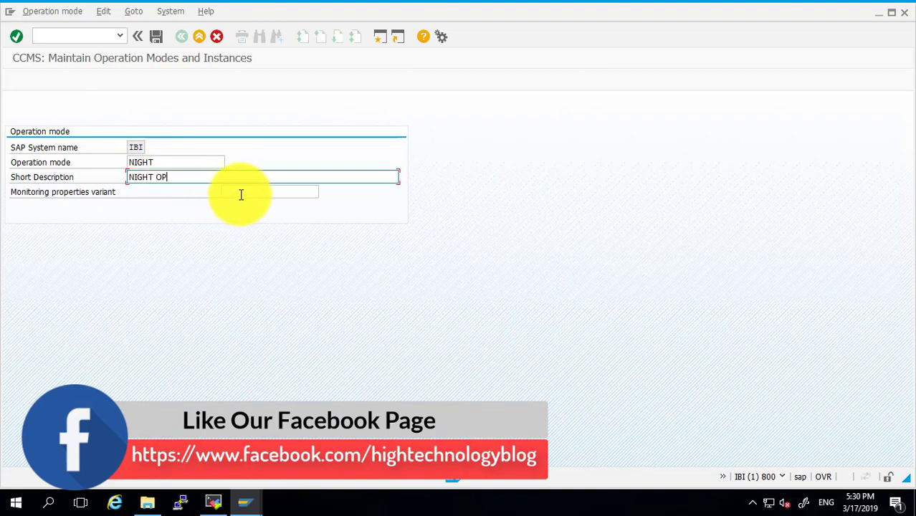
left_click(276, 194)
left_click(323, 191)
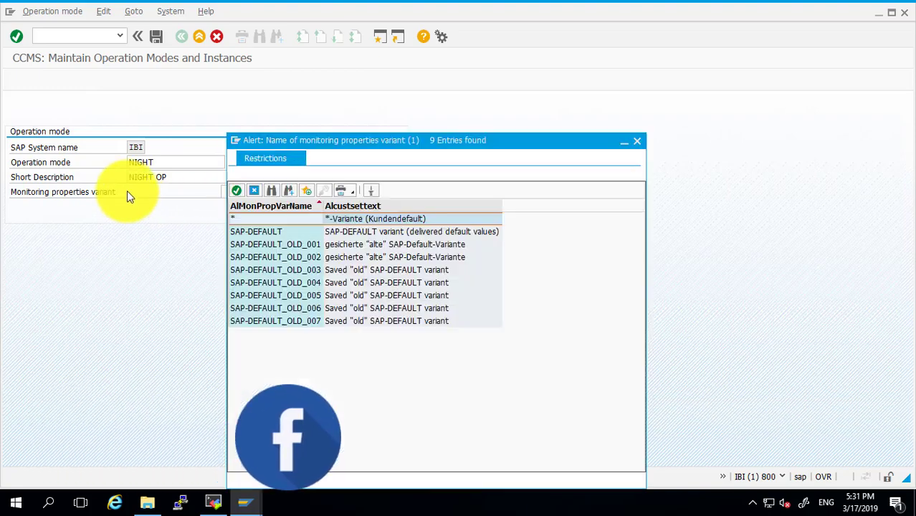
left_click(244, 218)
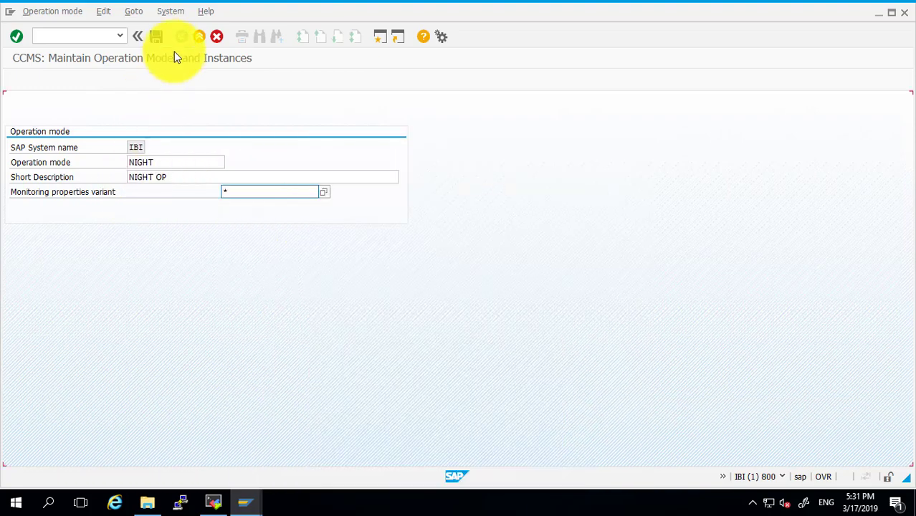
left_click(157, 37)
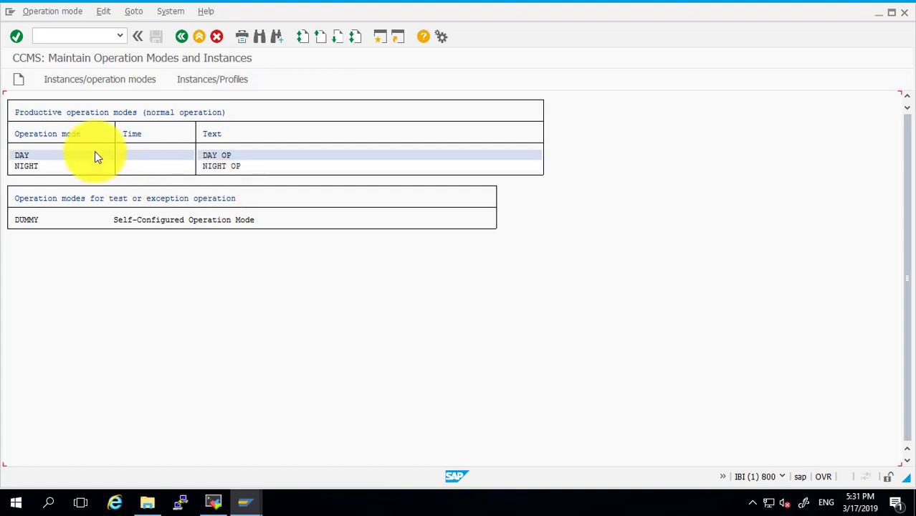
Step: In the instances and operation modes view, generate new instances based on the current status
left_click(108, 77)
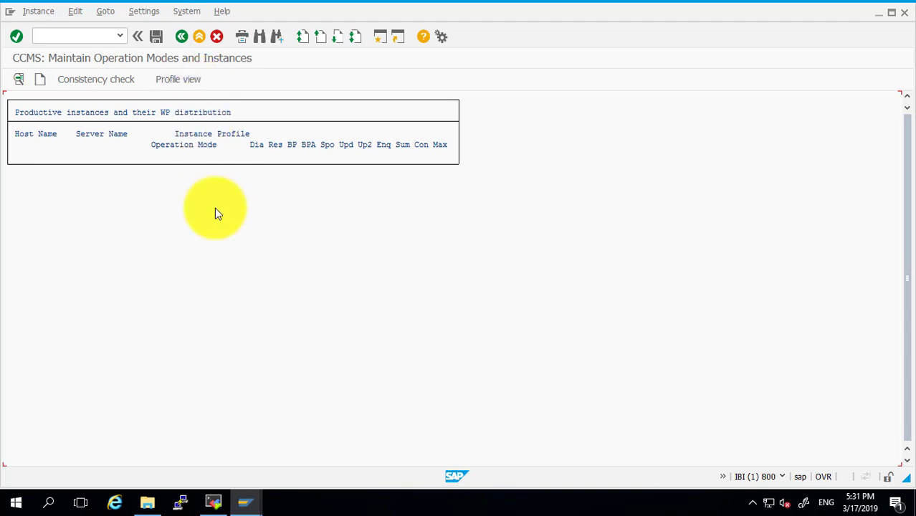
left_click(144, 14)
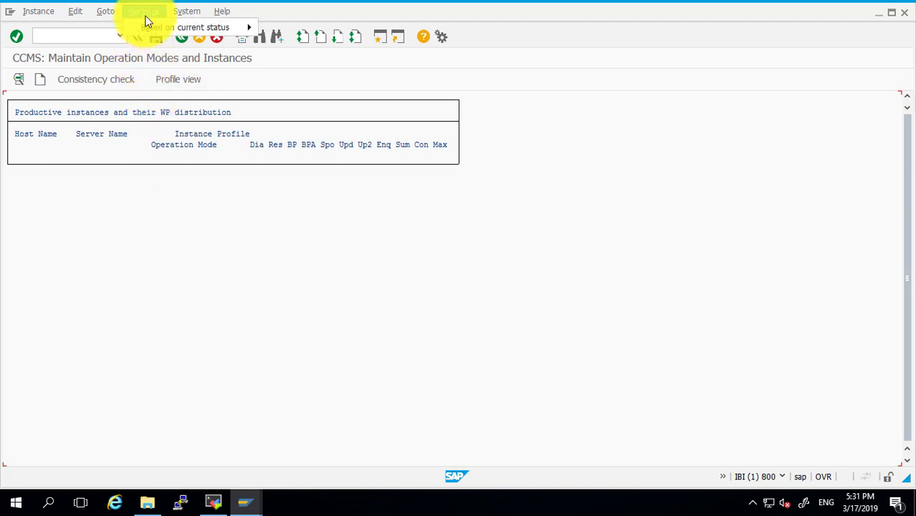
mouse_move(159, 32)
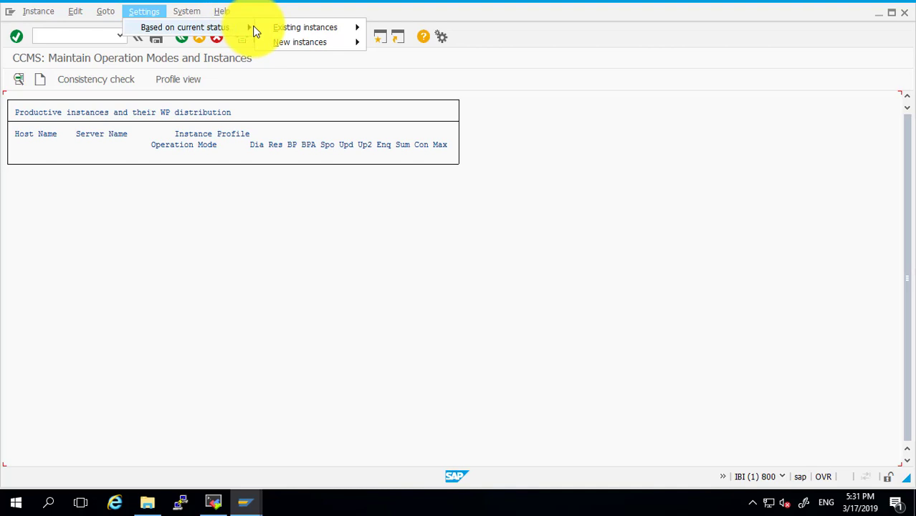
mouse_move(305, 41)
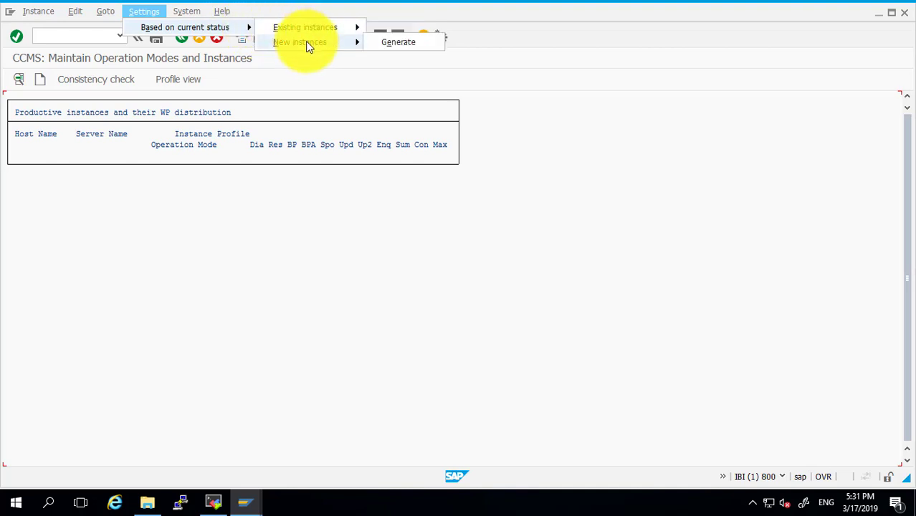
left_click(396, 45)
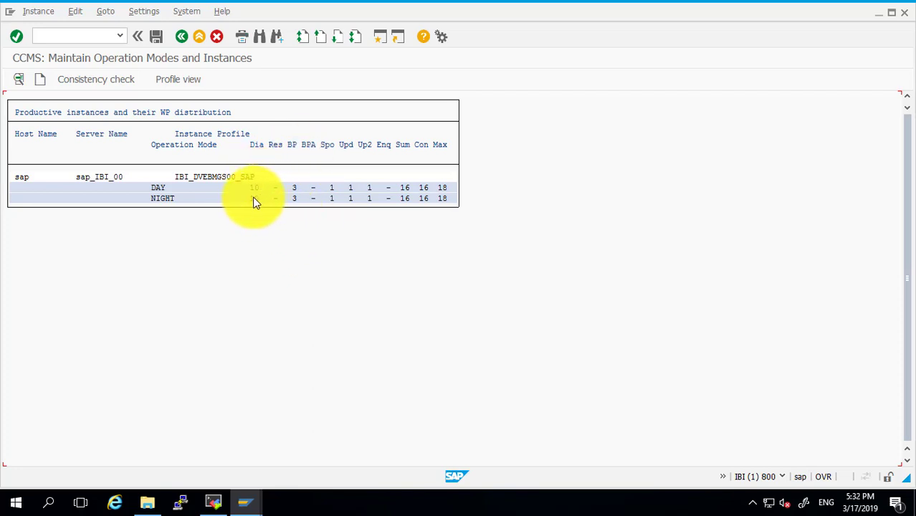
Step: Open the work process distribution for the DAY operation mode and try to add one dialog process
double_click(157, 188)
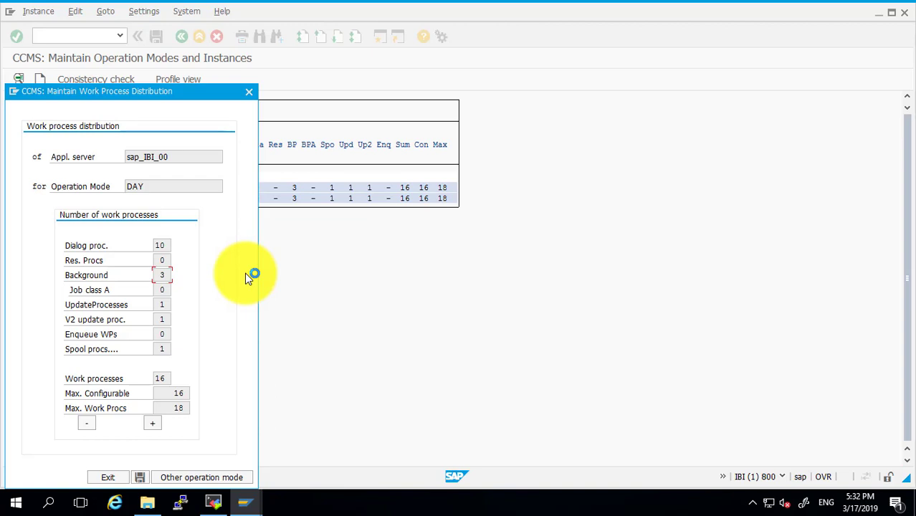
left_click(163, 245)
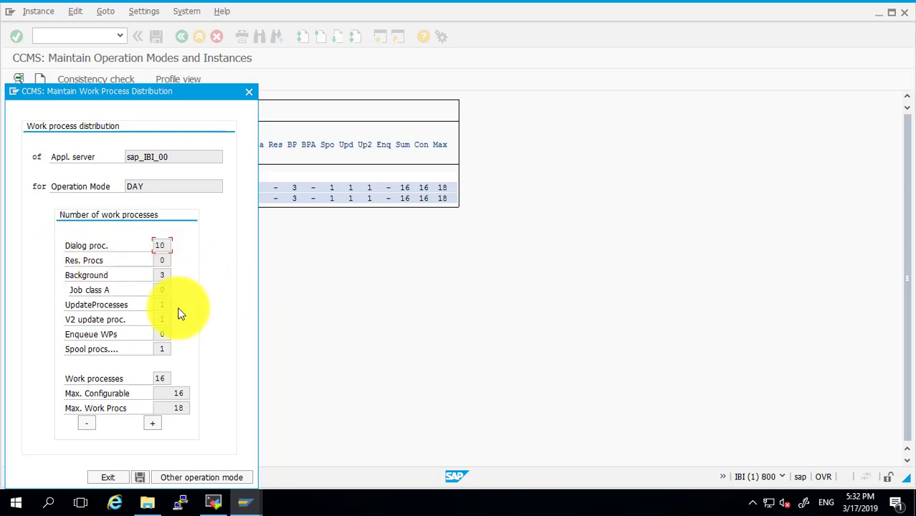
left_click(156, 427)
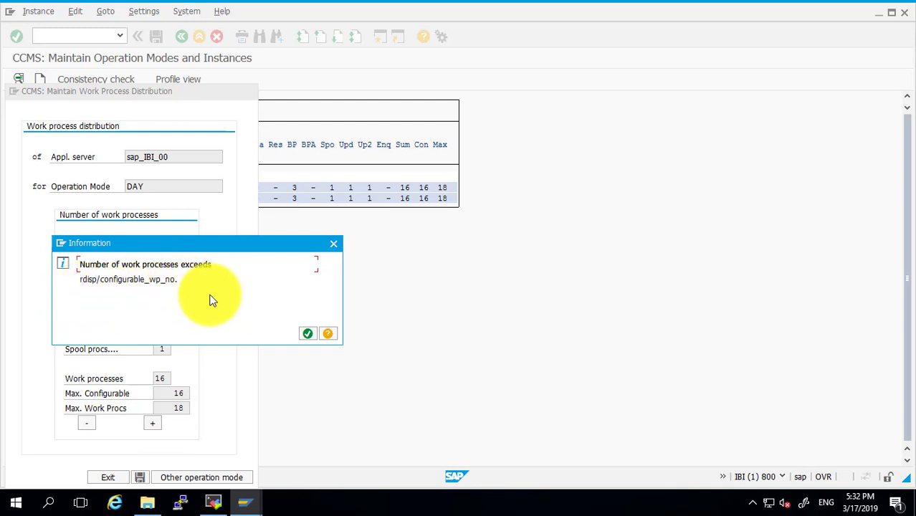
left_click(307, 336)
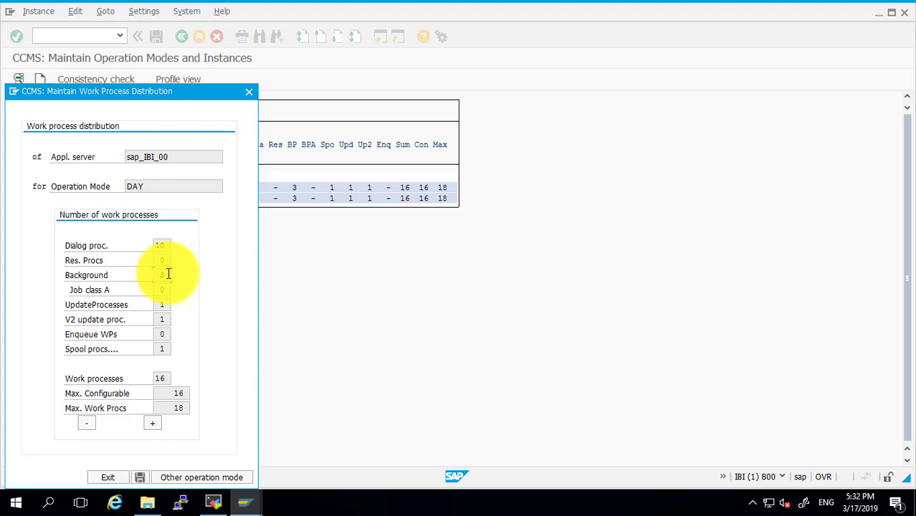
Step: Set the DAY mode to 2 background and 11 dialog processes and save the distribution
left_click(87, 422)
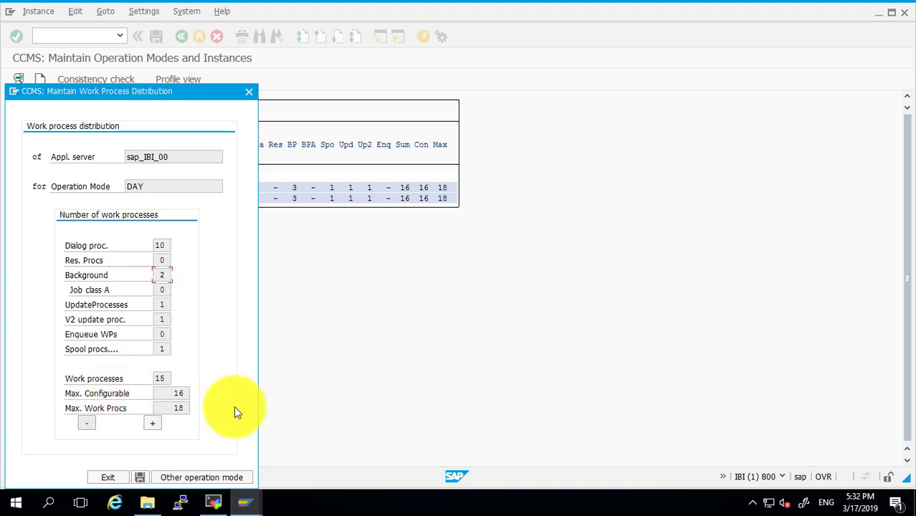
left_click(168, 246)
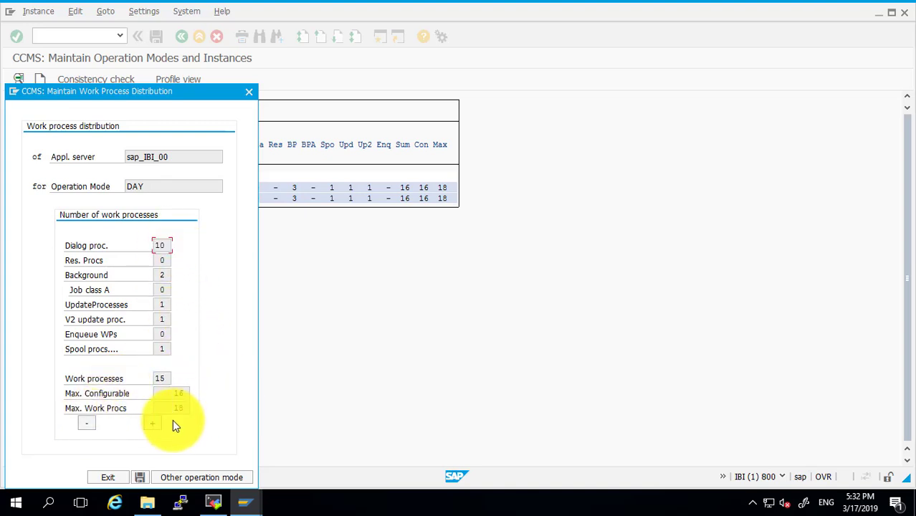
left_click(151, 420)
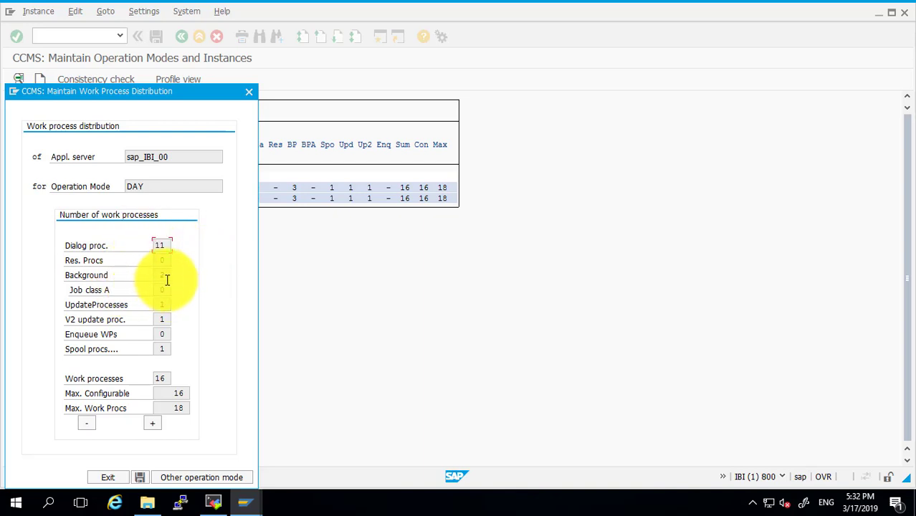
left_click(143, 478)
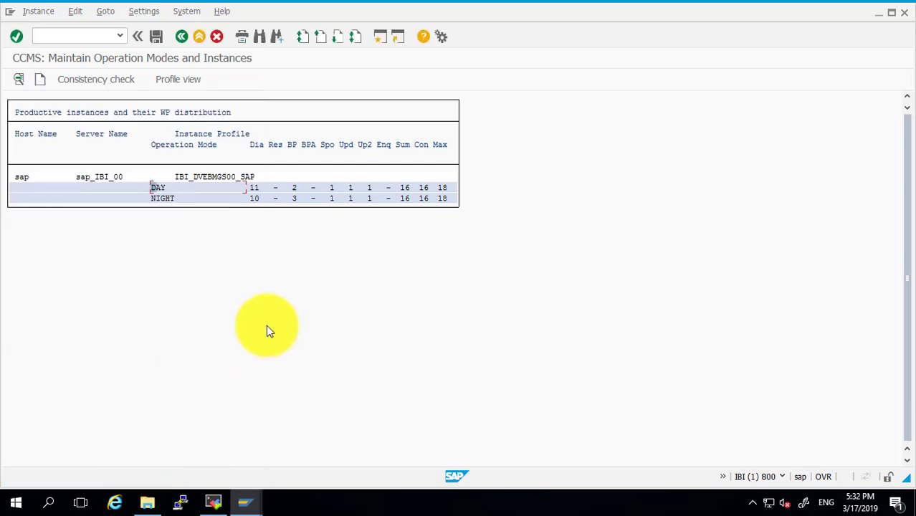
Step: Set the NIGHT operation mode to 6 dialog and 7 background processes, and save the distribution and the instance data
double_click(188, 200)
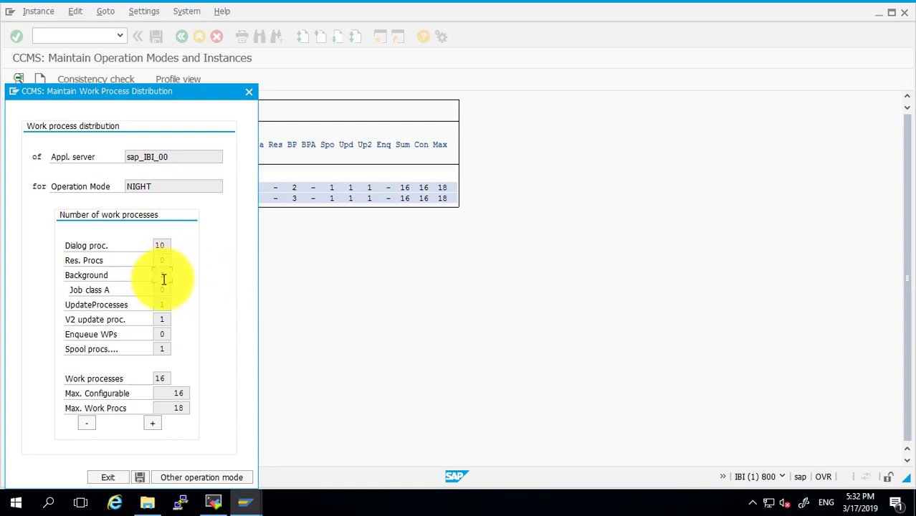
left_click(85, 425)
left_click(84, 425)
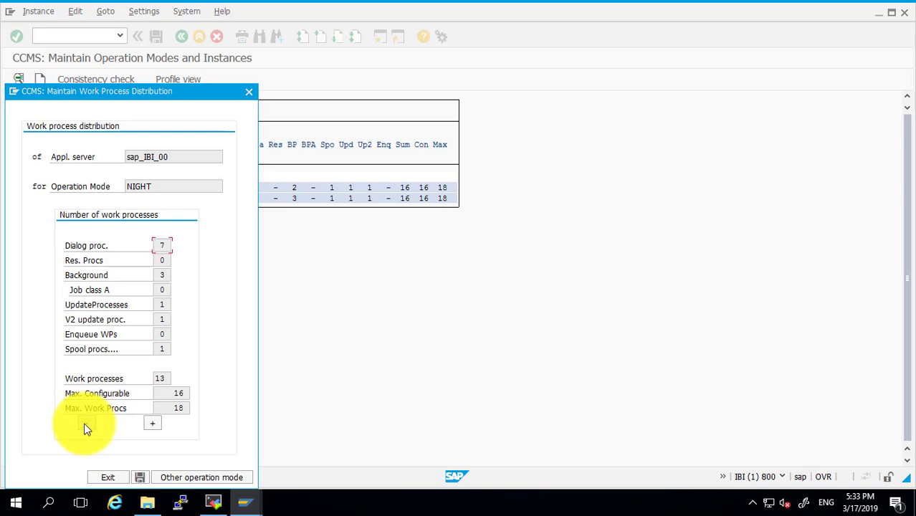
left_click(84, 425)
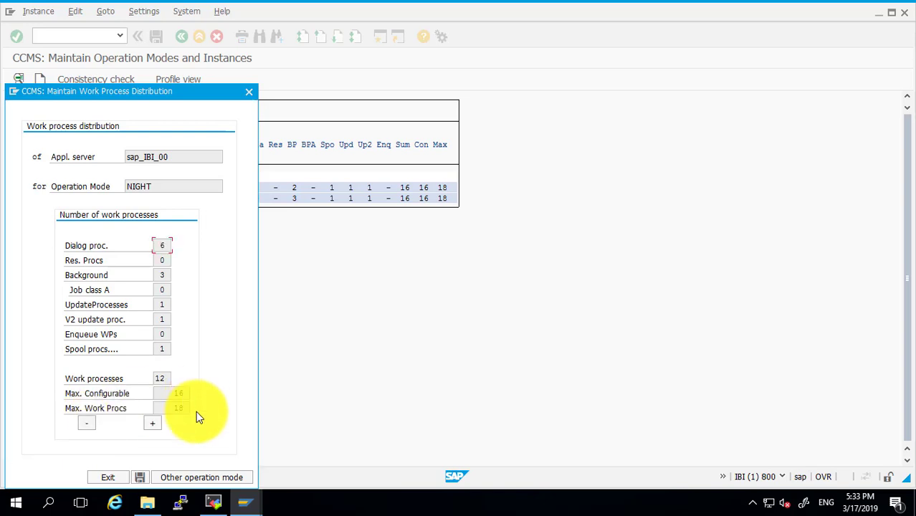
left_click(162, 276)
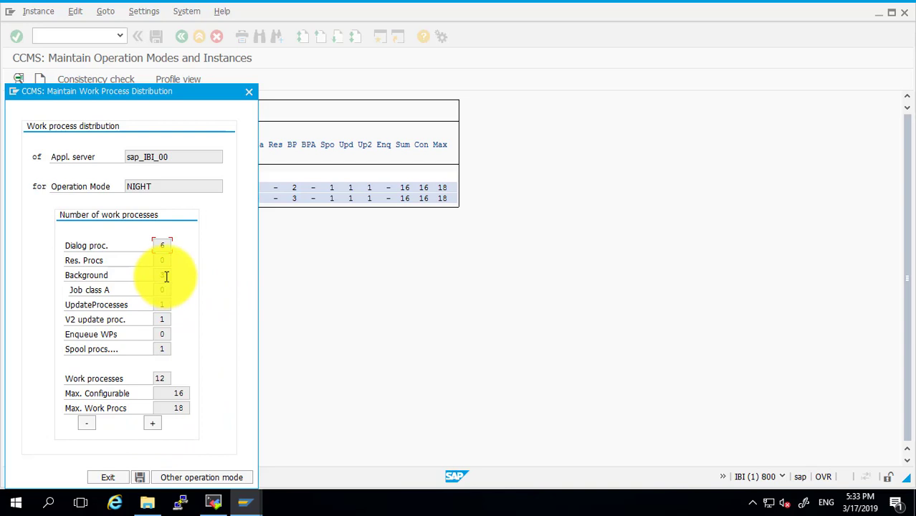
left_click(154, 423)
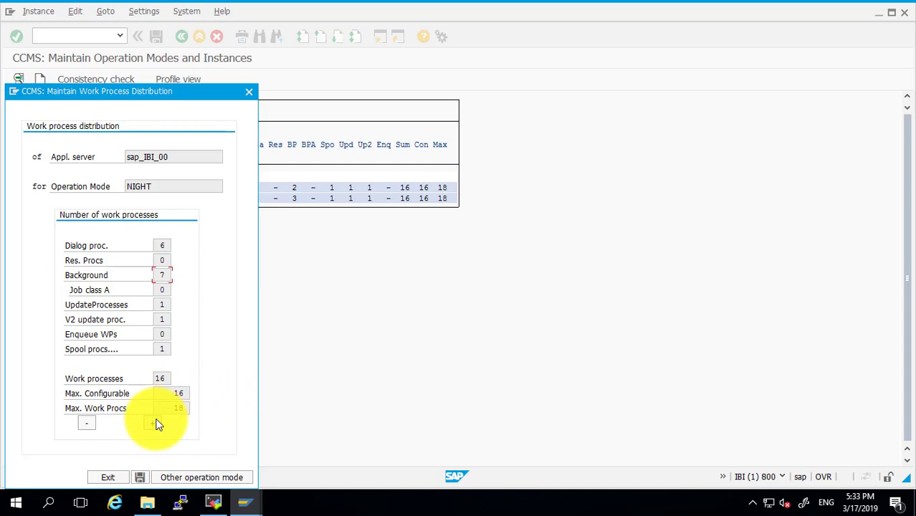
left_click(137, 478)
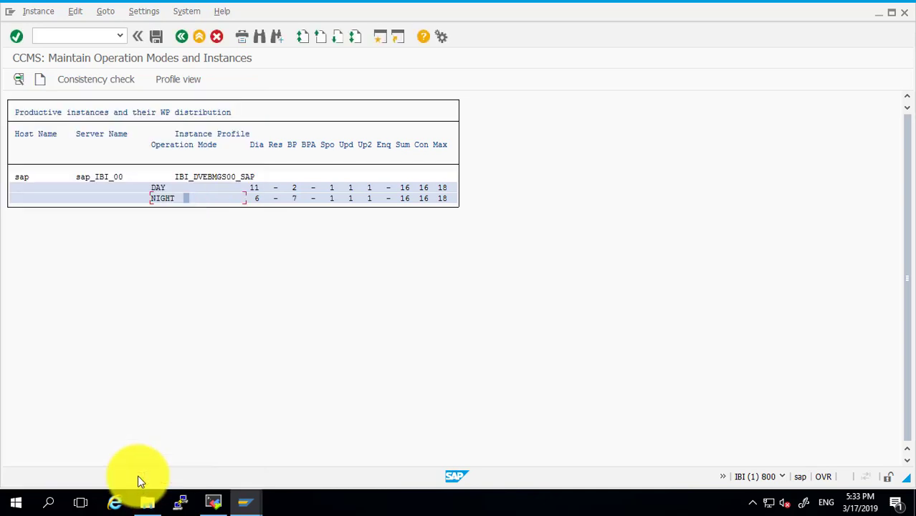
left_click(158, 36)
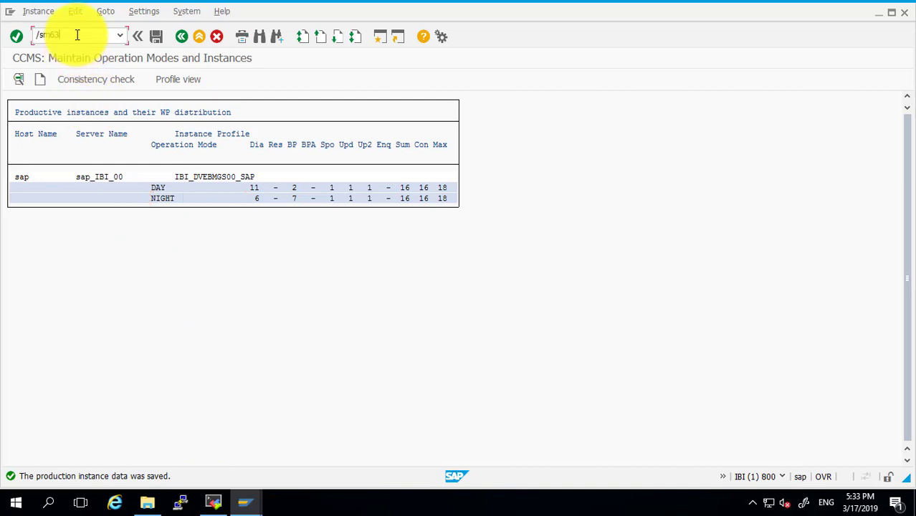
Step: Go to transaction SM63 and open the Normal operation (24 hr) mode set for changing
key("Return")
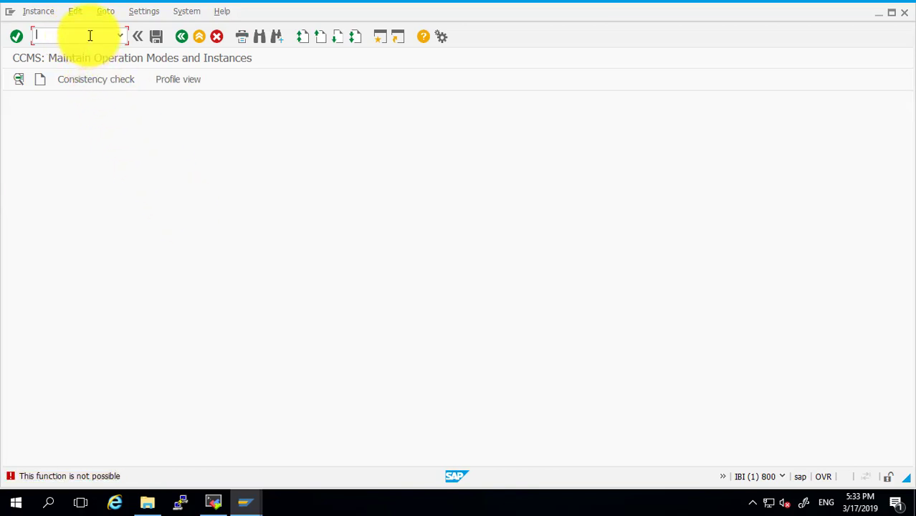
type("/nsm63")
key("Return")
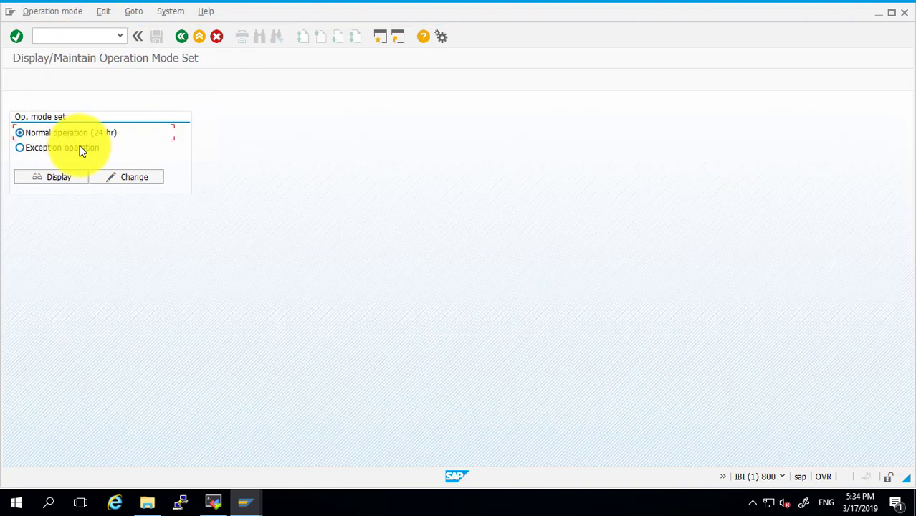
left_click(147, 181)
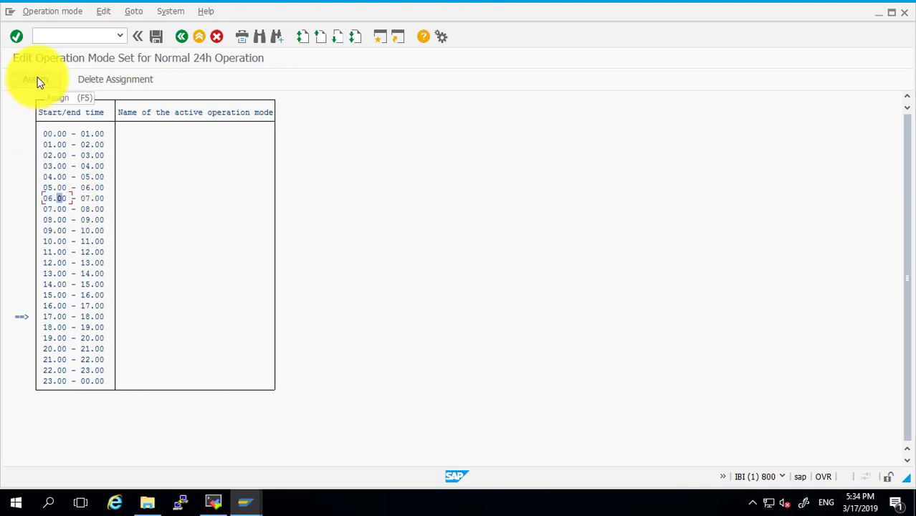
Step: Select the time interval from 06.00 to 21.00 and assign the DAY operation mode to it
left_click(37, 13)
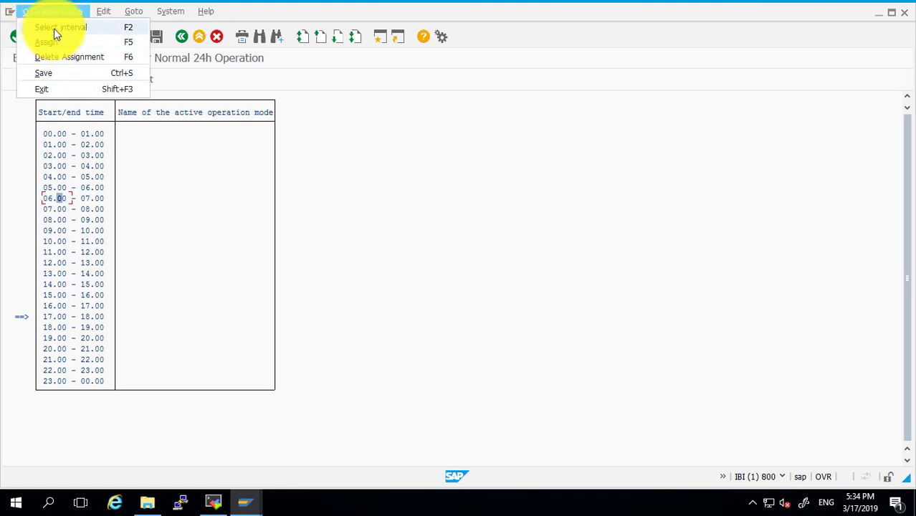
left_click(54, 28)
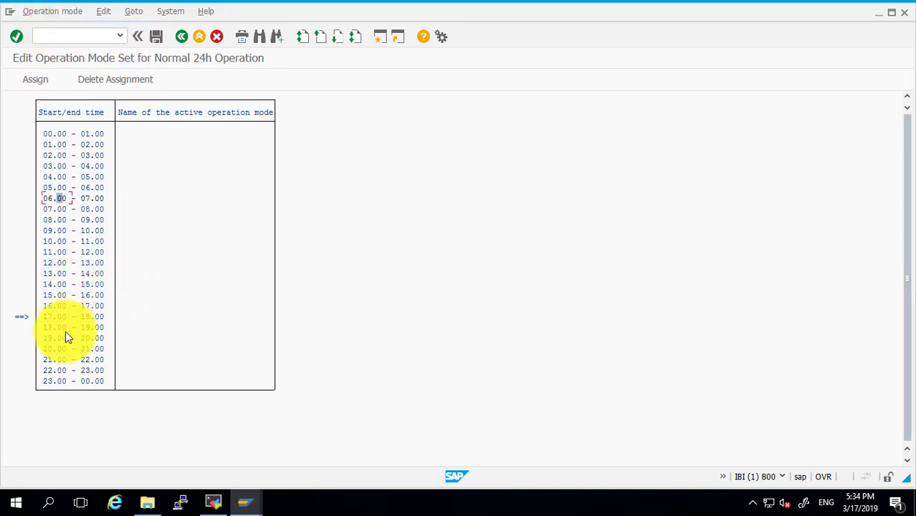
left_click(53, 347)
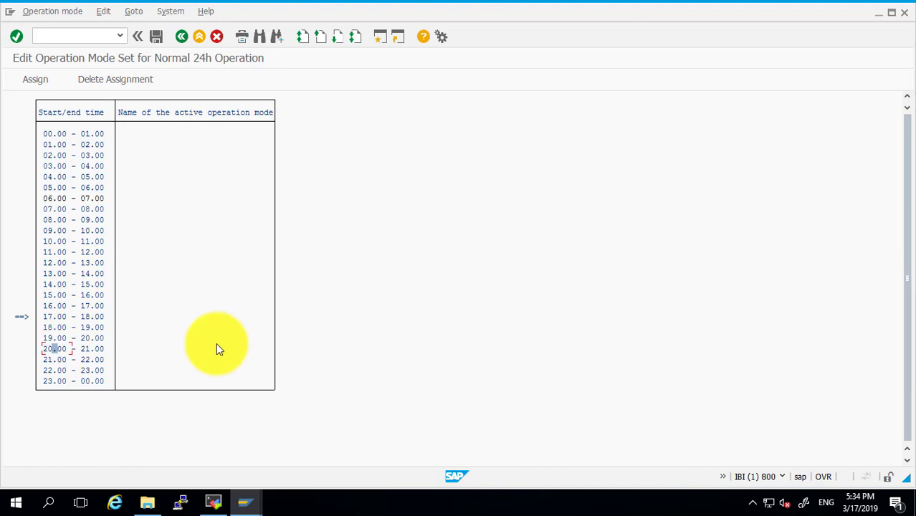
left_click(50, 13)
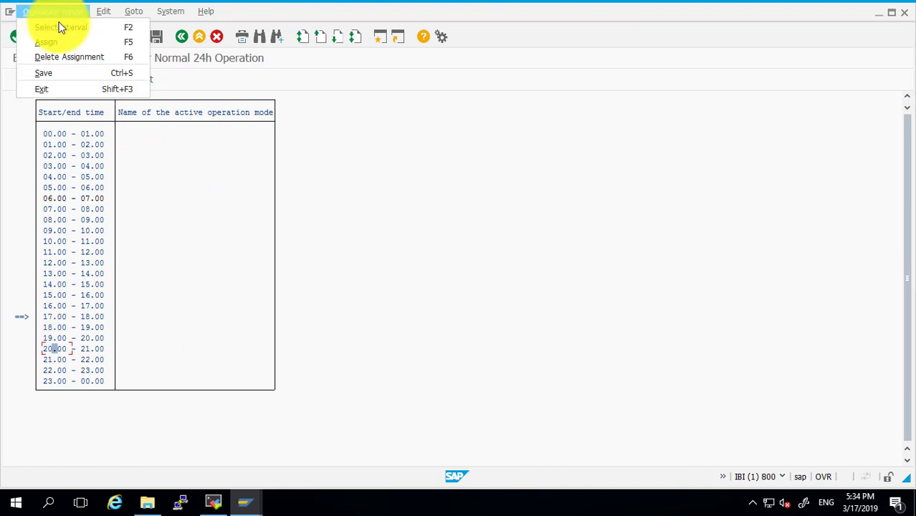
left_click(59, 28)
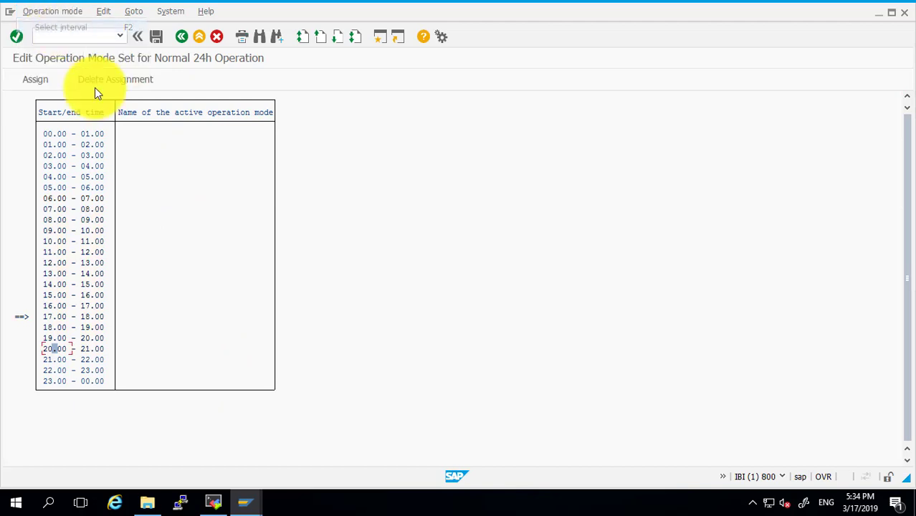
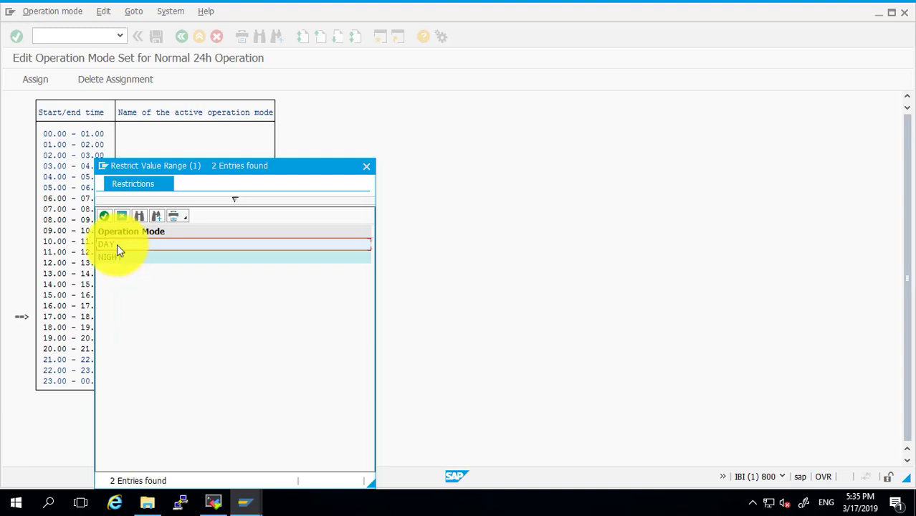
double_click(117, 244)
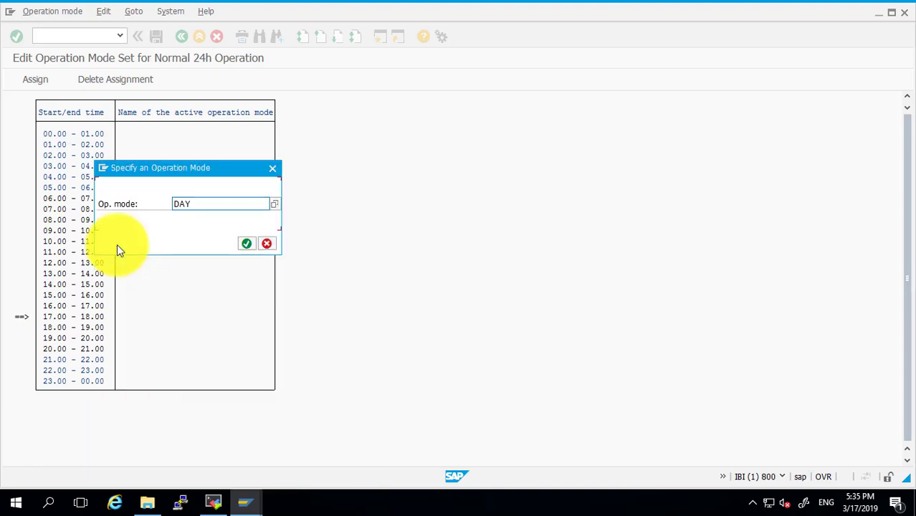
left_click(246, 245)
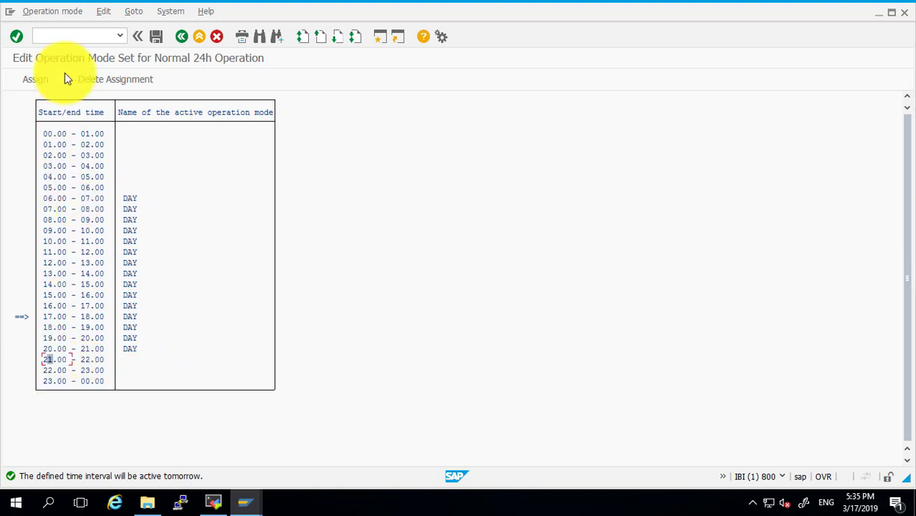
Step: Assign the NIGHT operation mode to the interval from 21.00 to 06.00 and save the operation mode set
left_click(40, 16)
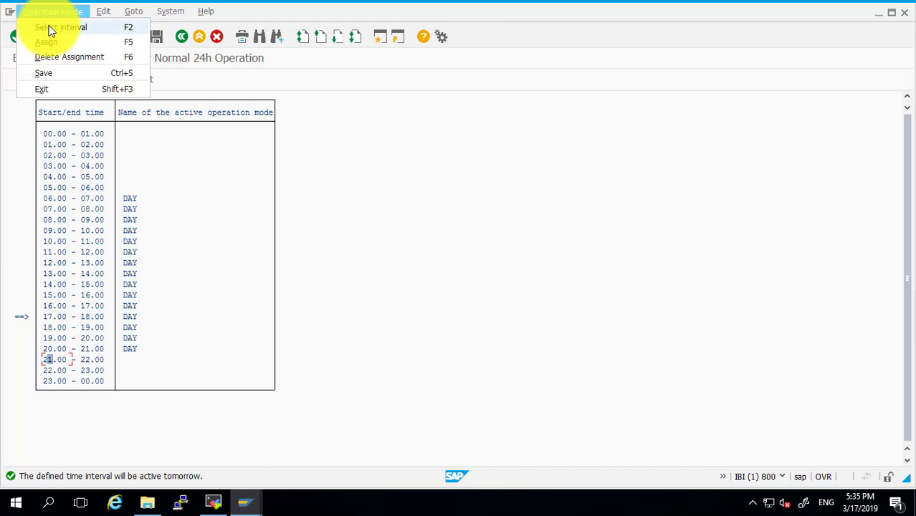
left_click(50, 30)
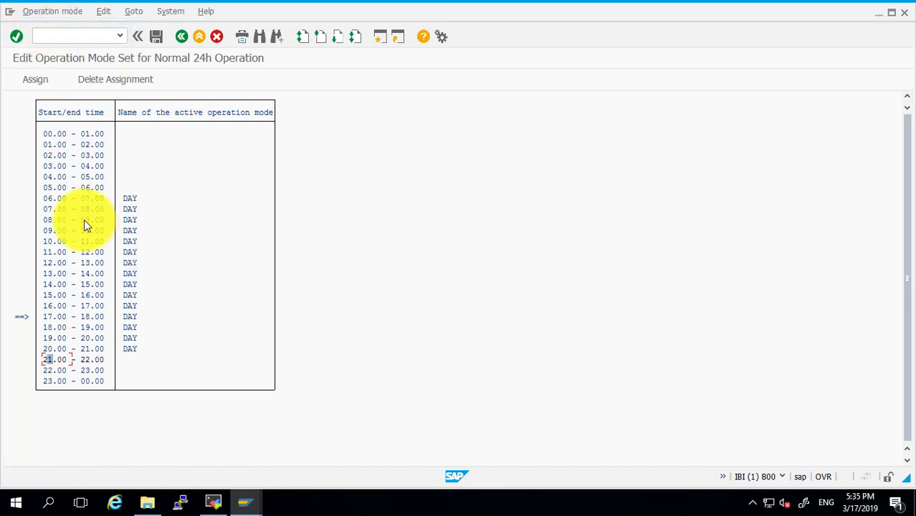
left_click(55, 189)
left_click(42, 9)
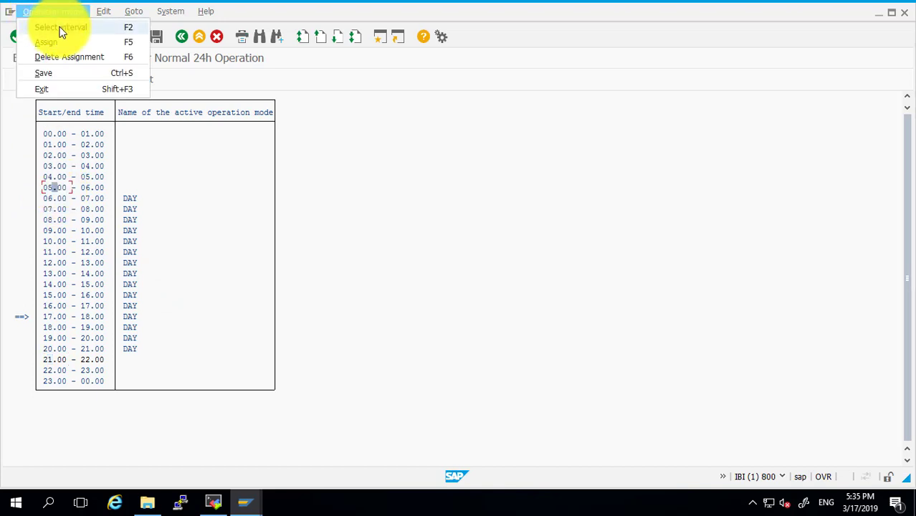
left_click(61, 29)
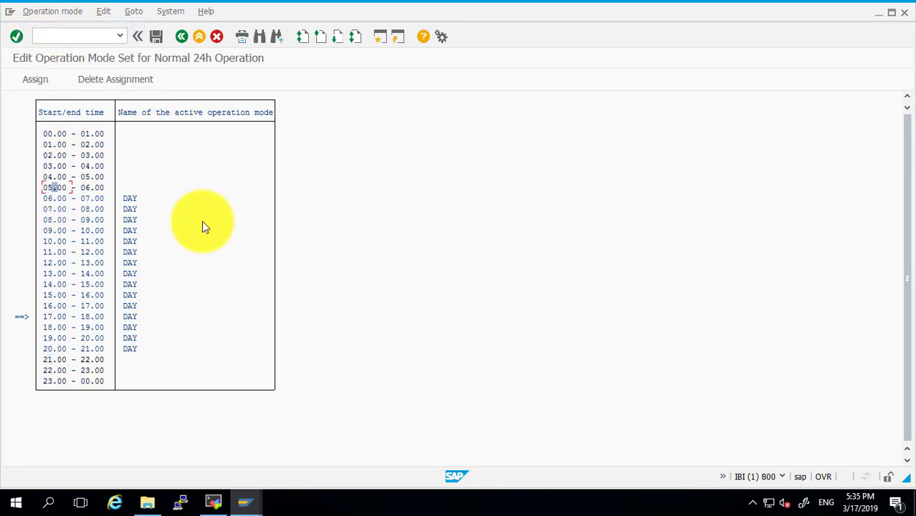
left_click(48, 11)
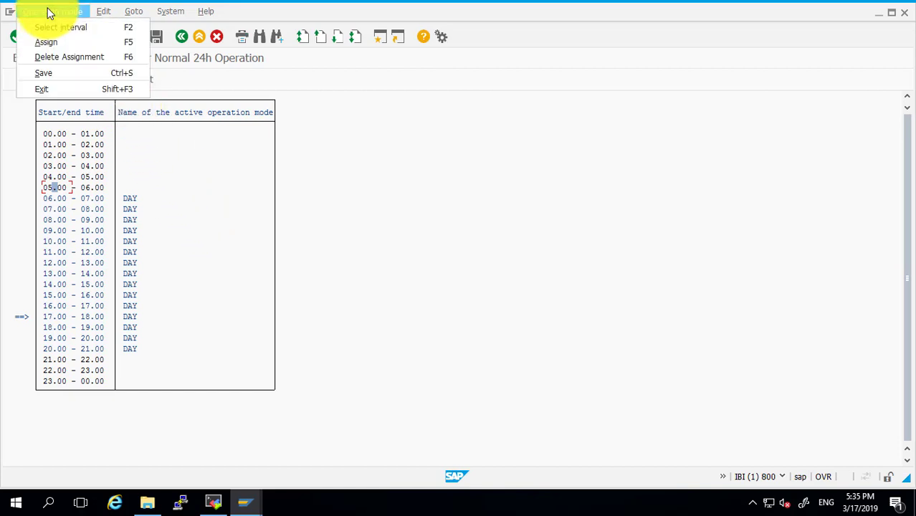
left_click(51, 44)
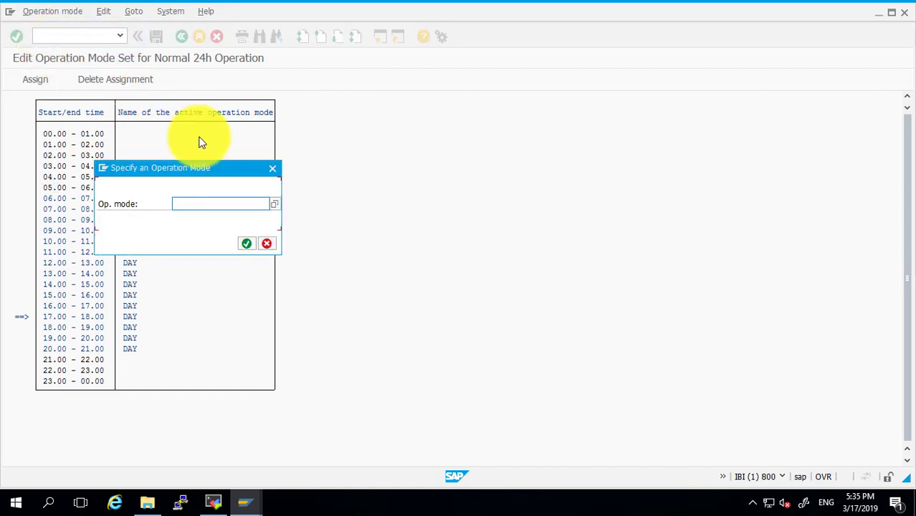
left_click(273, 205)
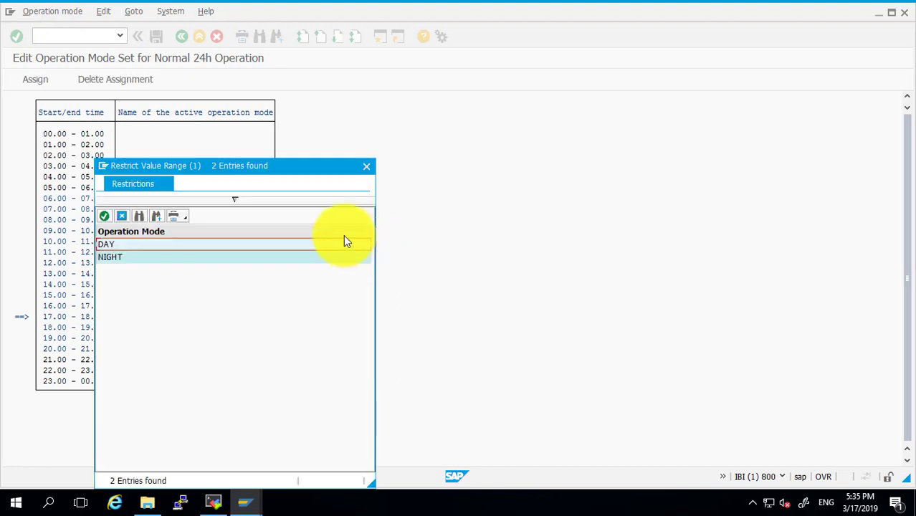
double_click(149, 256)
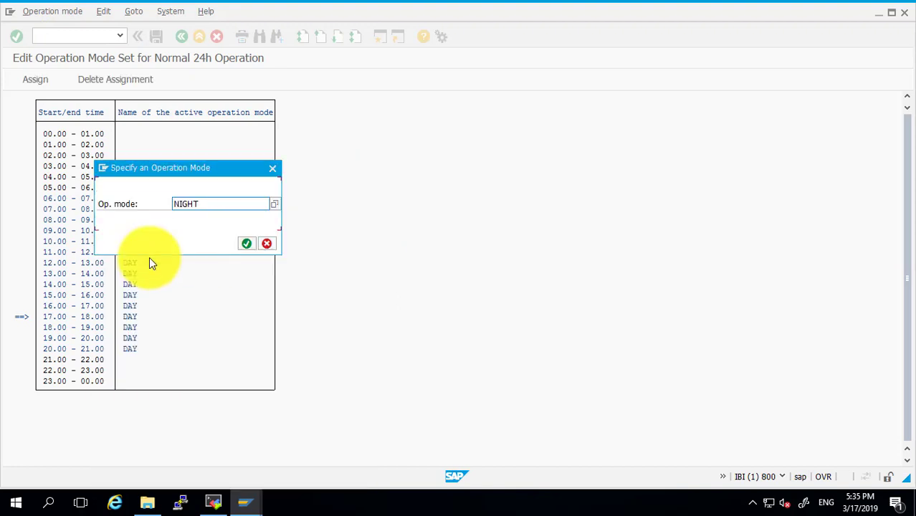
left_click(247, 245)
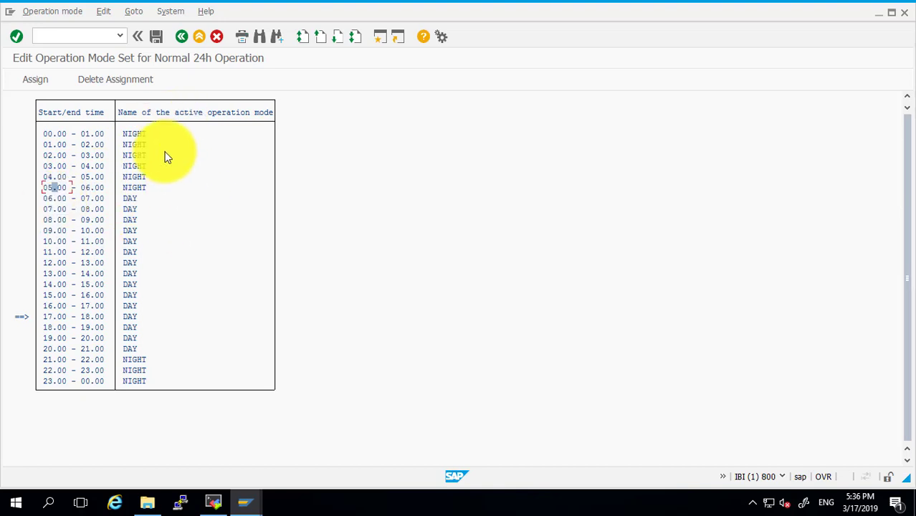
left_click(157, 37)
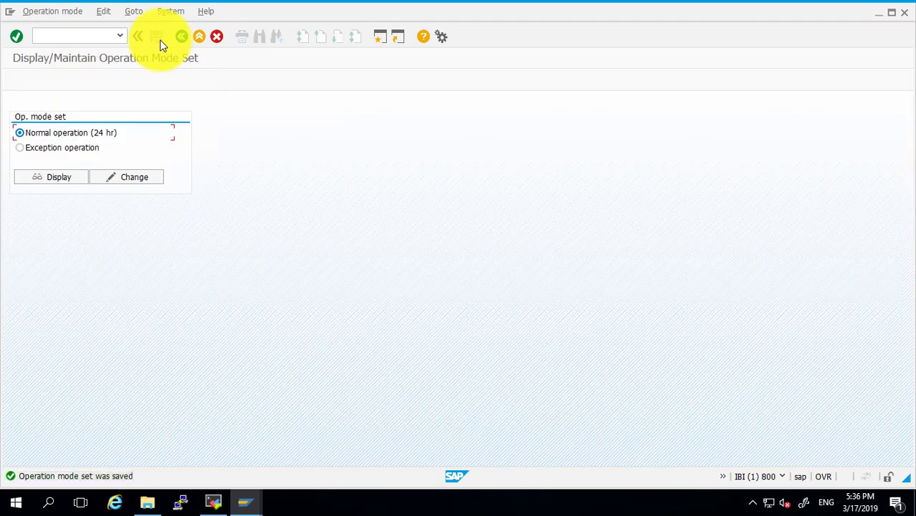
Step: Display the saved Normal operation (24 hr) schedule and check the operation modes' time assignments in transaction RZ04
left_click(51, 177)
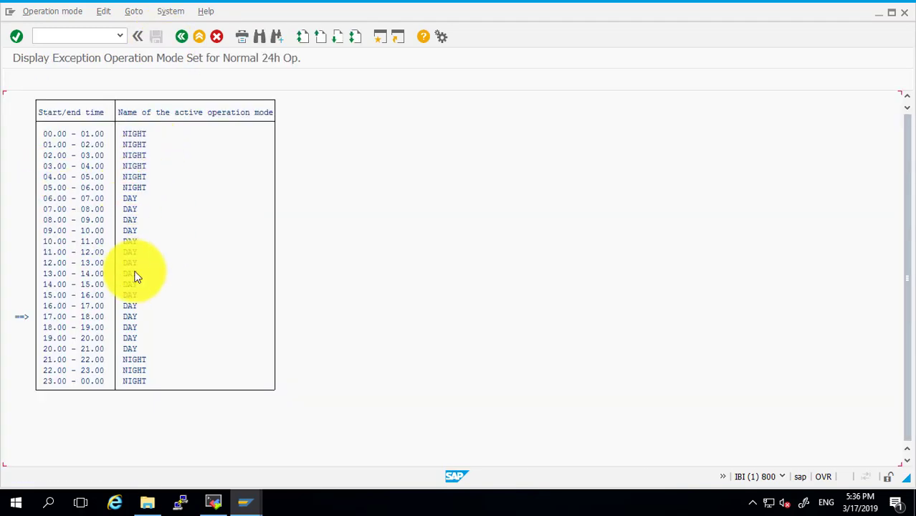
left_click(182, 37)
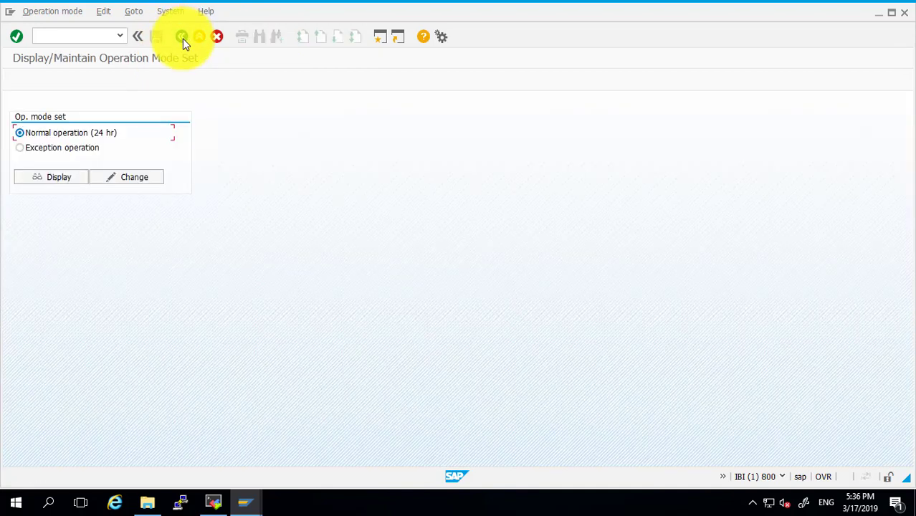
left_click(119, 35)
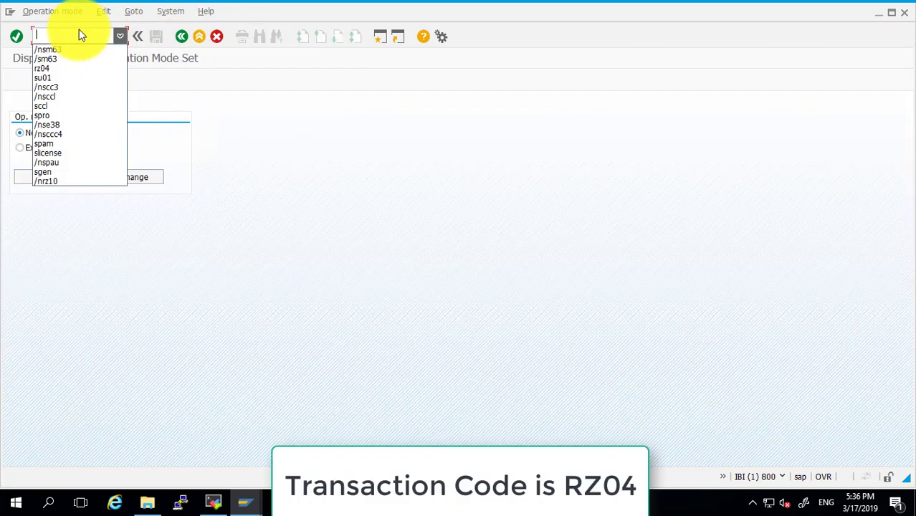
left_click(56, 39)
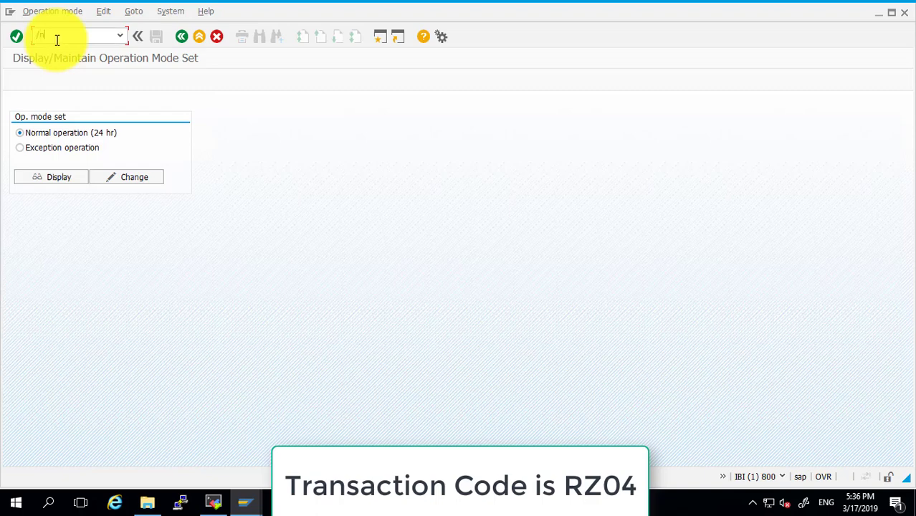
type("/nrz04")
key("Return")
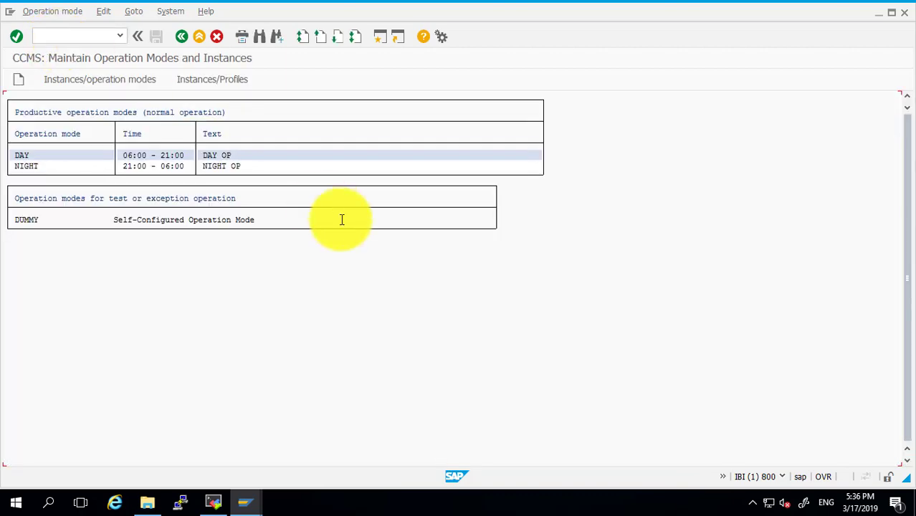